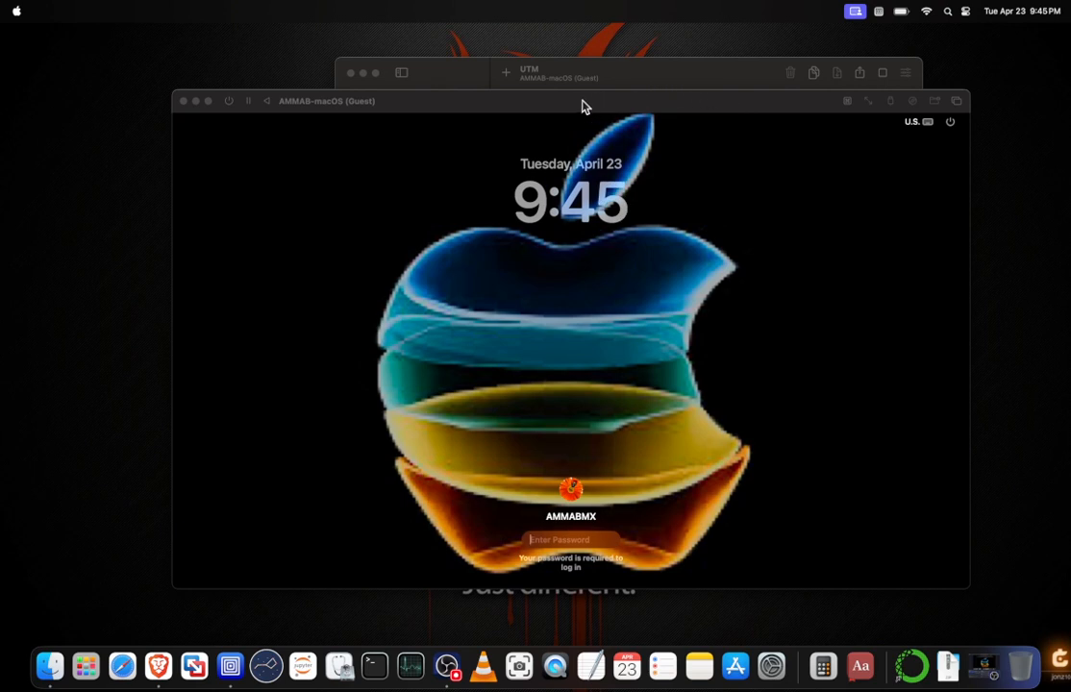
left_click(539, 103)
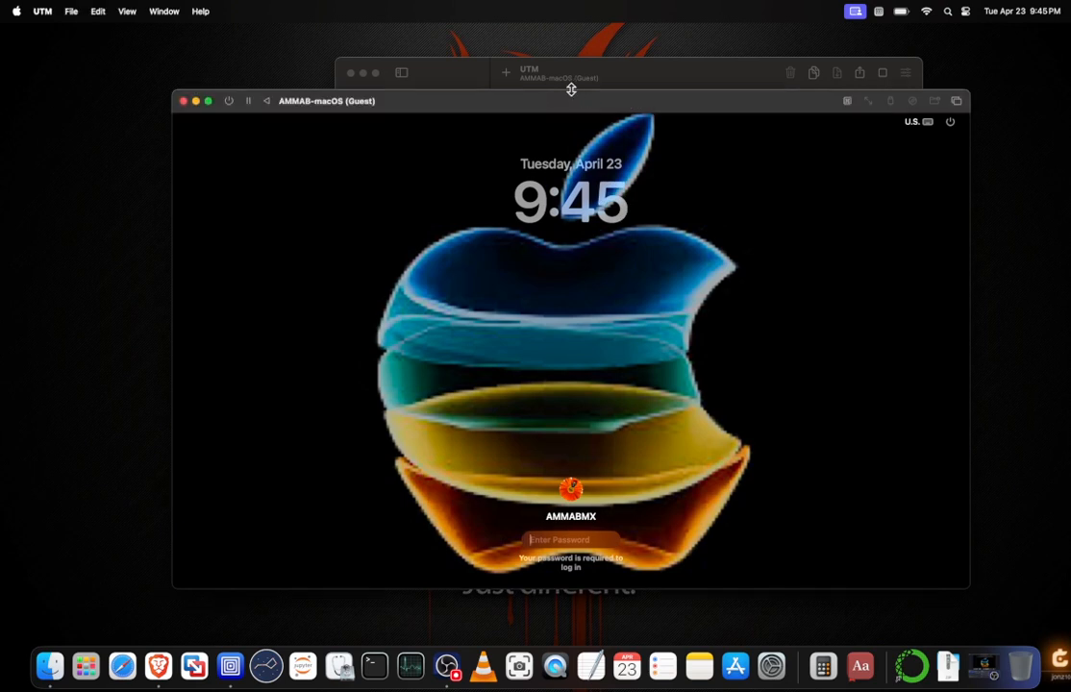
mouse_move(577, 104)
left_mouse_down()
mouse_move(589, 122)
mouse_move(564, 122)
mouse_move(574, 103)
left_mouse_up()
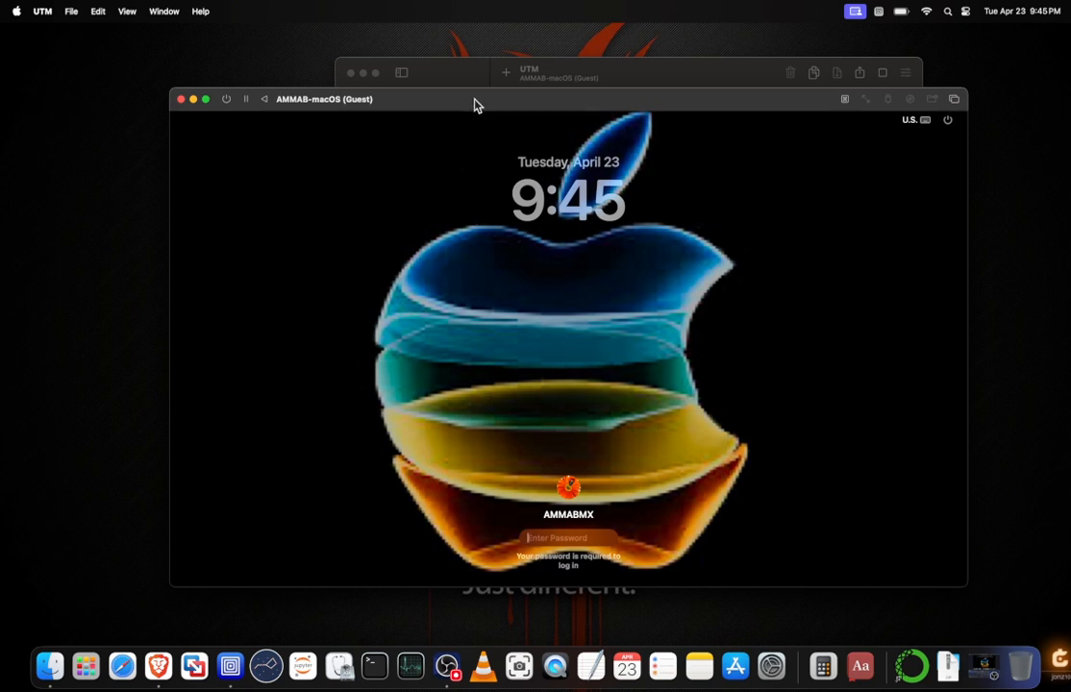
left_click_drag(477, 103, 472, 104)
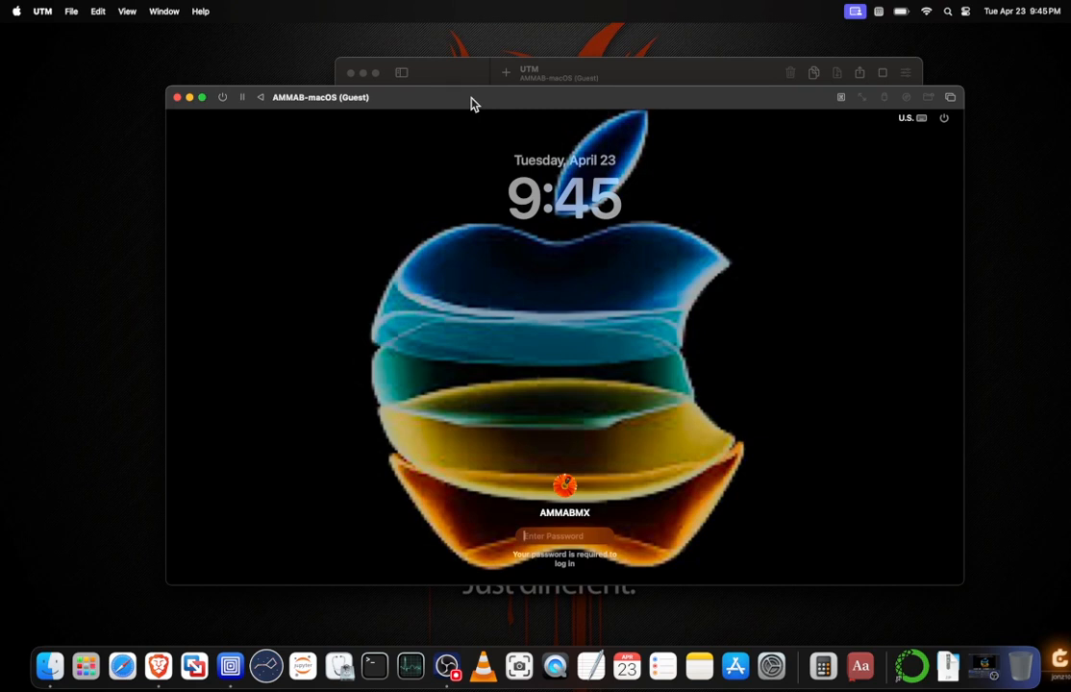
mouse_move(471, 104)
left_mouse_down()
mouse_move(489, 112)
mouse_move(477, 102)
left_mouse_up()
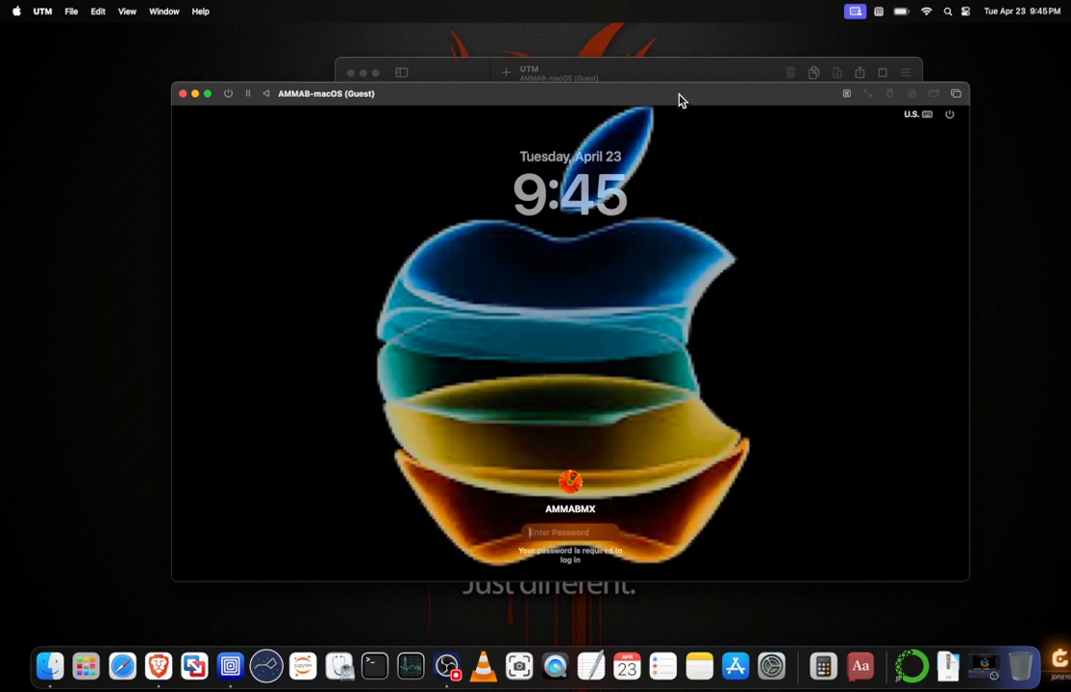
left_click_drag(681, 99, 681, 138)
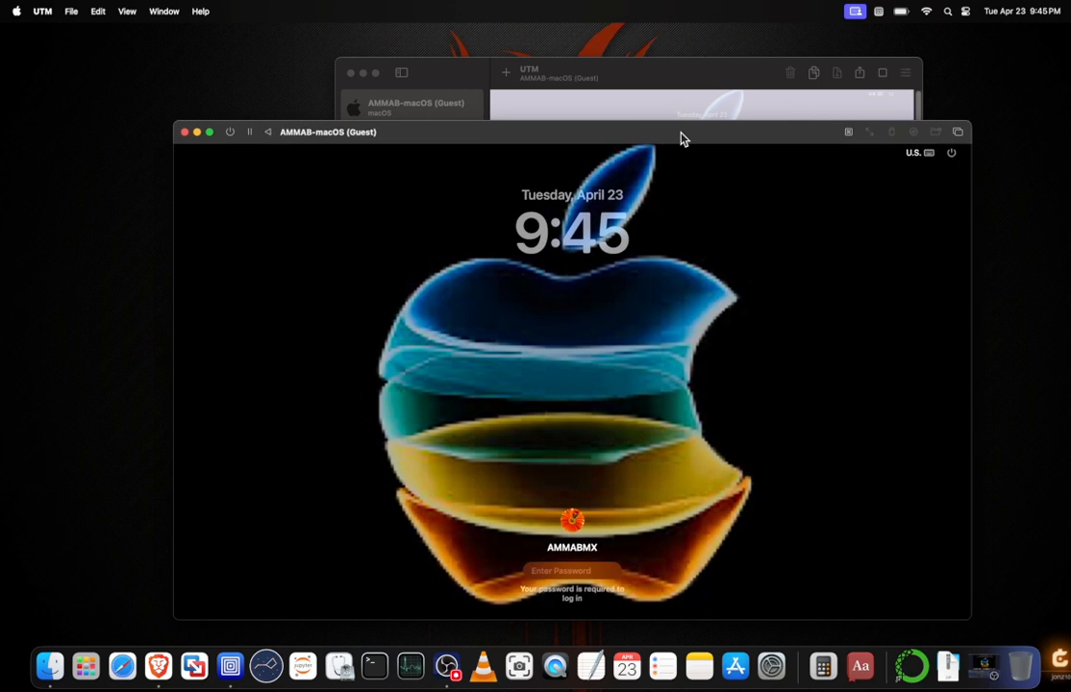
left_click(447, 77)
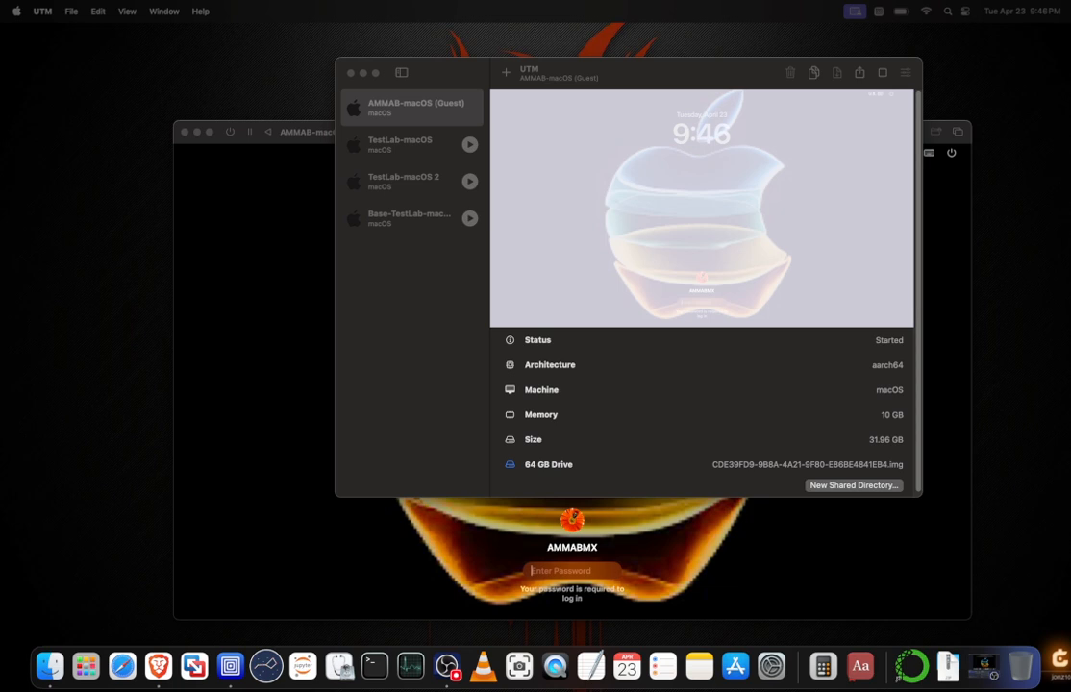
left_click(293, 203)
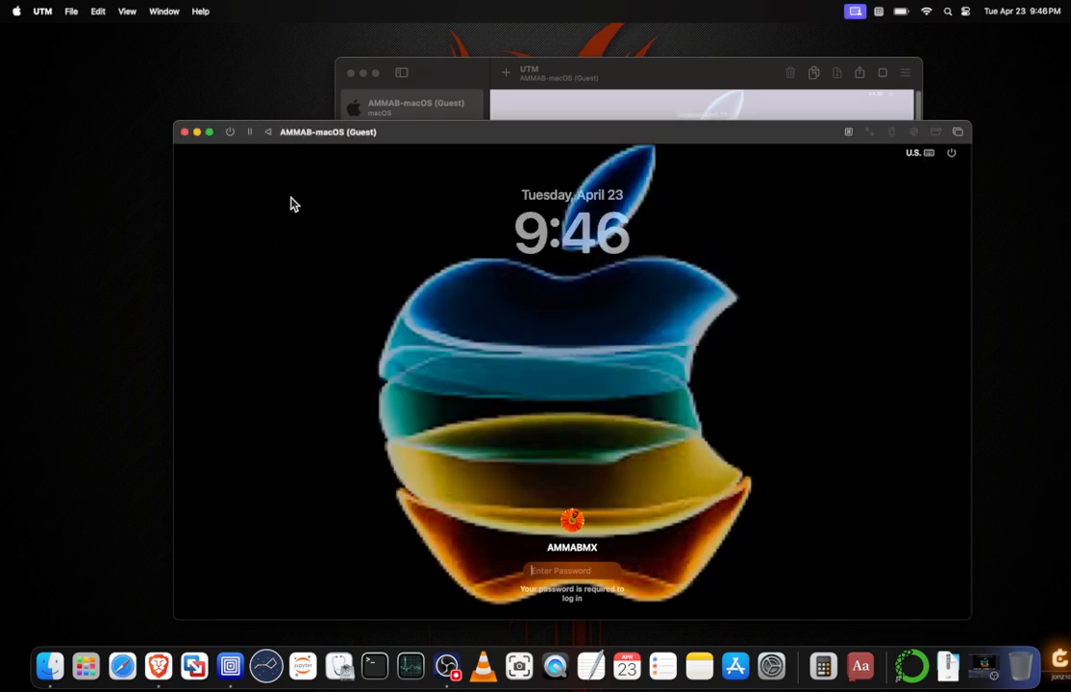
left_click_drag(471, 131, 479, 109)
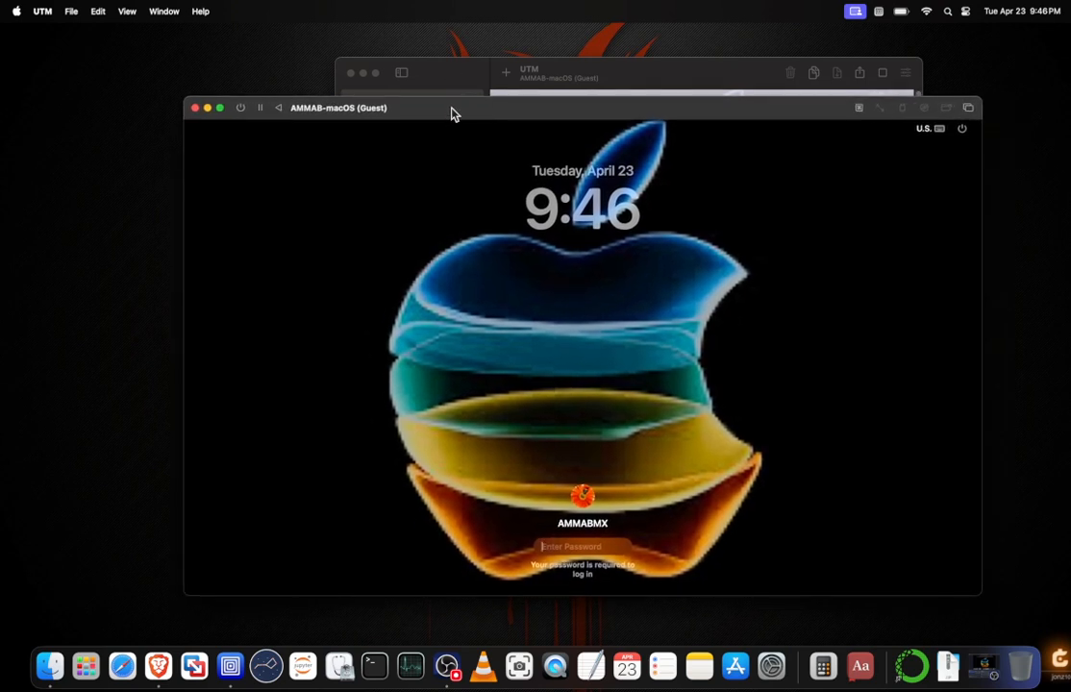
left_click(443, 87)
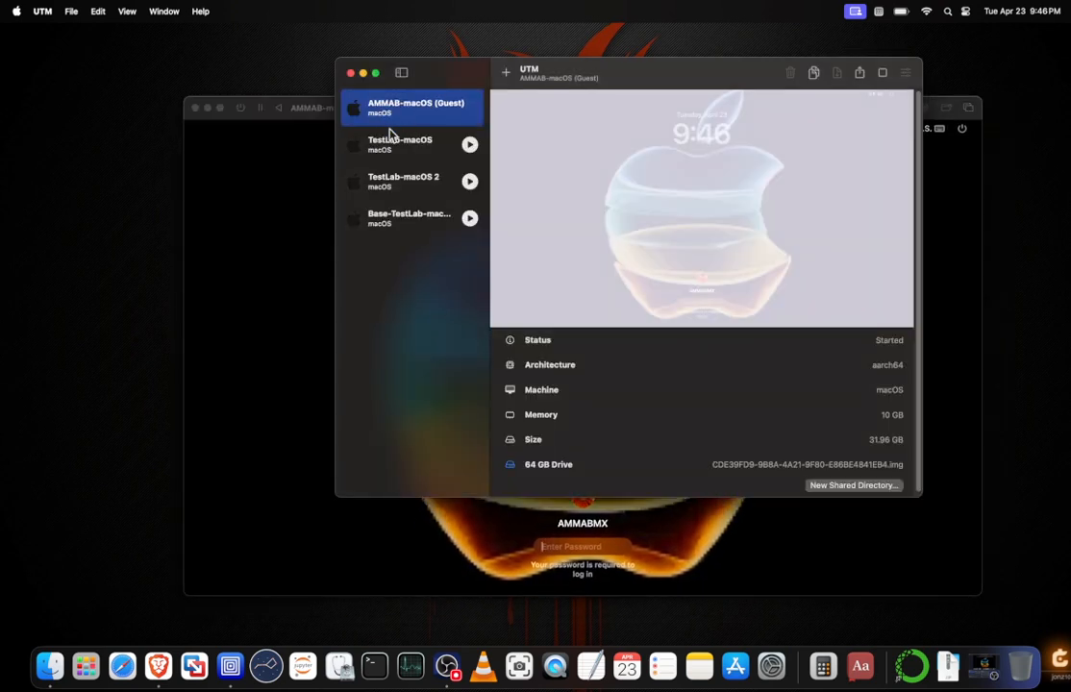
left_click(294, 156)
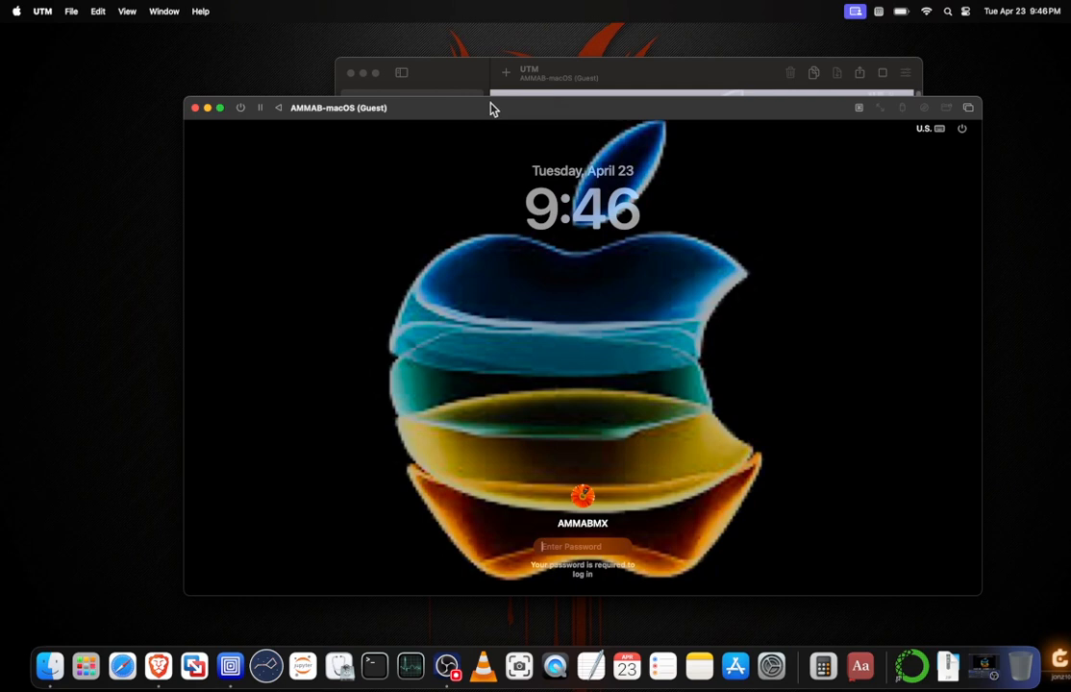
Shut down the AMMAB-macOS (Guest) virtual machine from its login screen and close its window.
left_click_drag(493, 108, 477, 68)
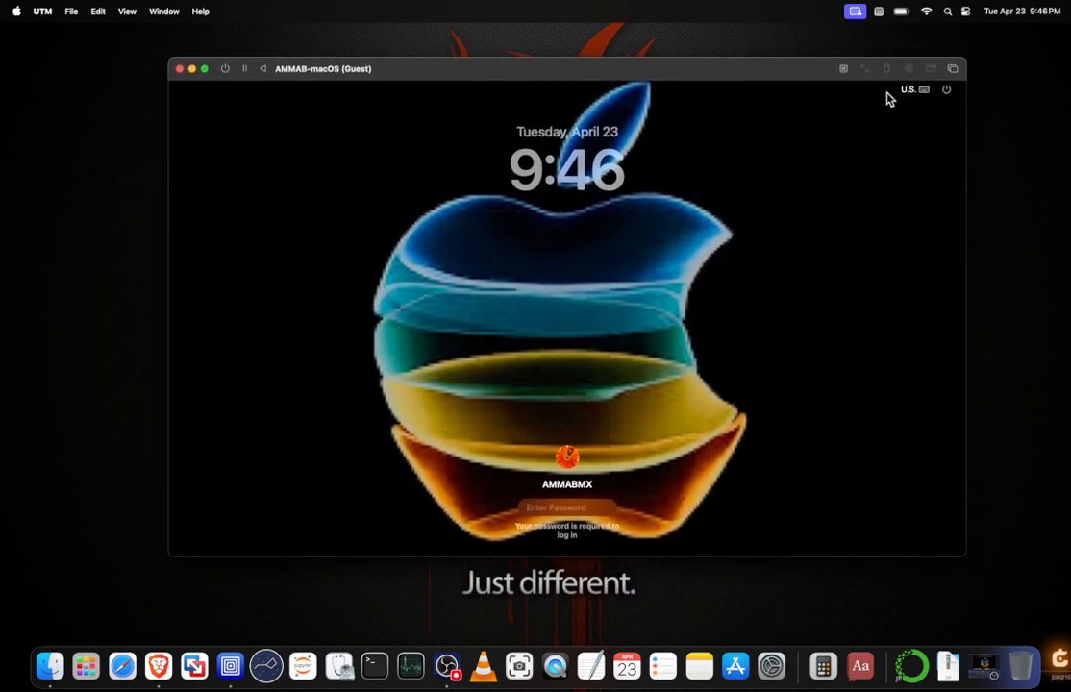
left_click(946, 90)
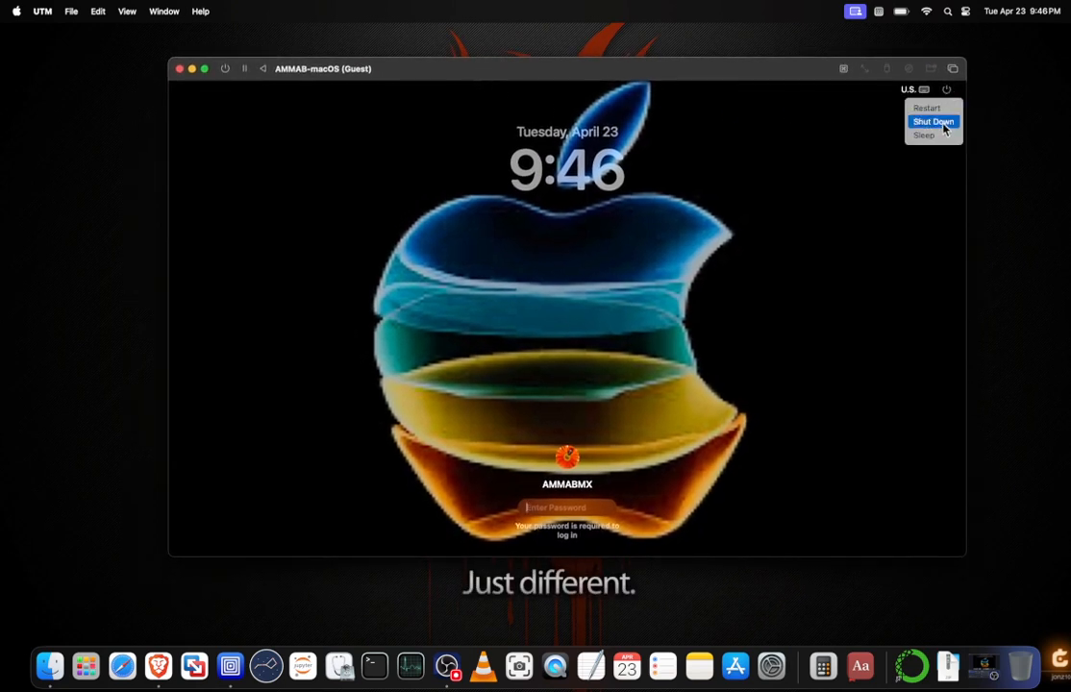
left_click(944, 128)
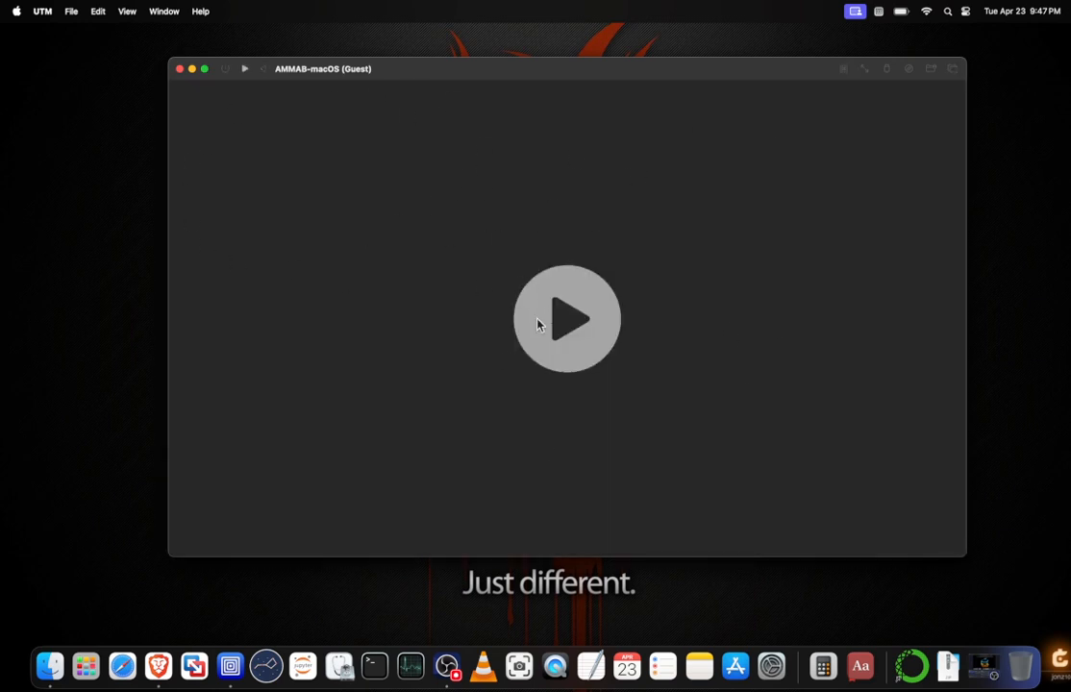
left_click(179, 70)
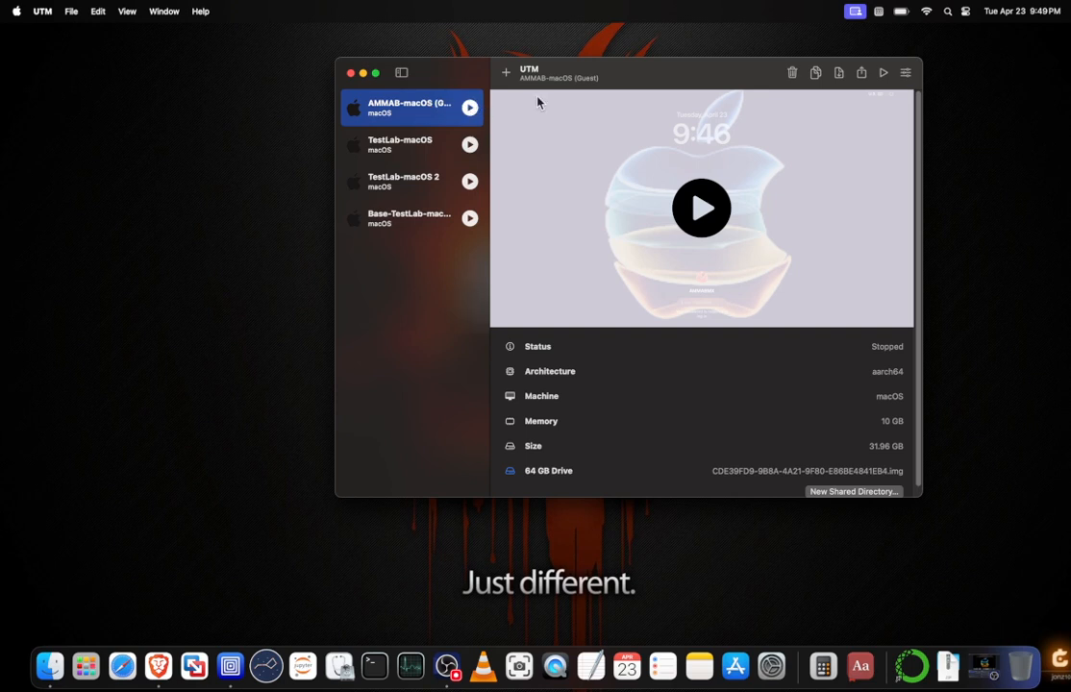
Duplicate the AMMAB-macOS (Guest) virtual machine with all its data.
left_click(817, 74)
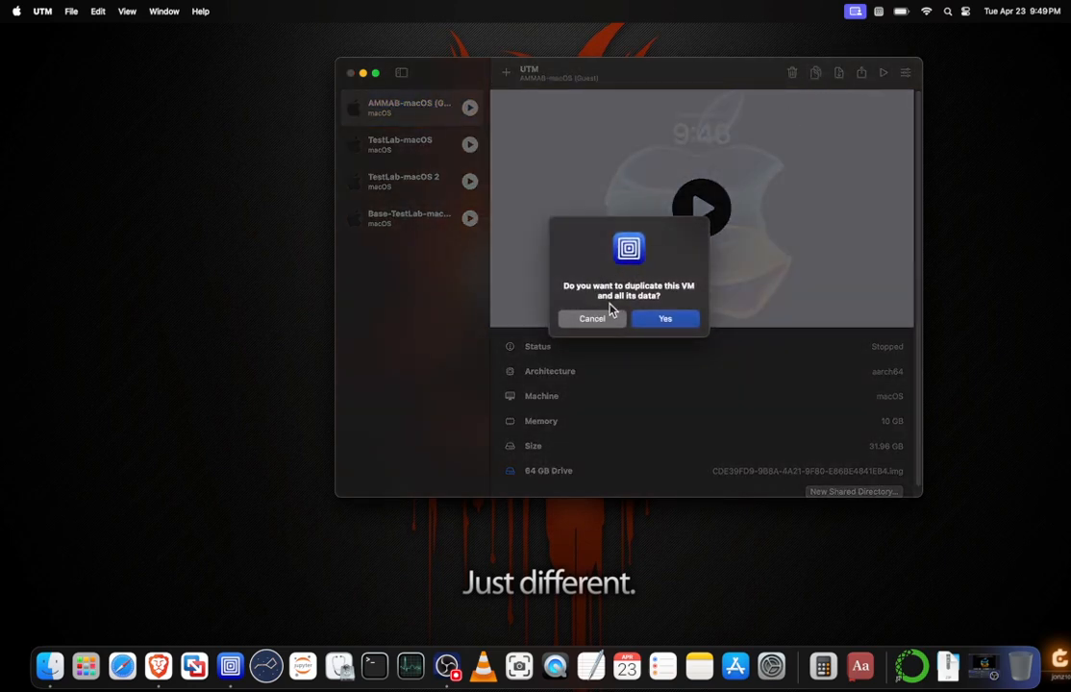
left_click(665, 319)
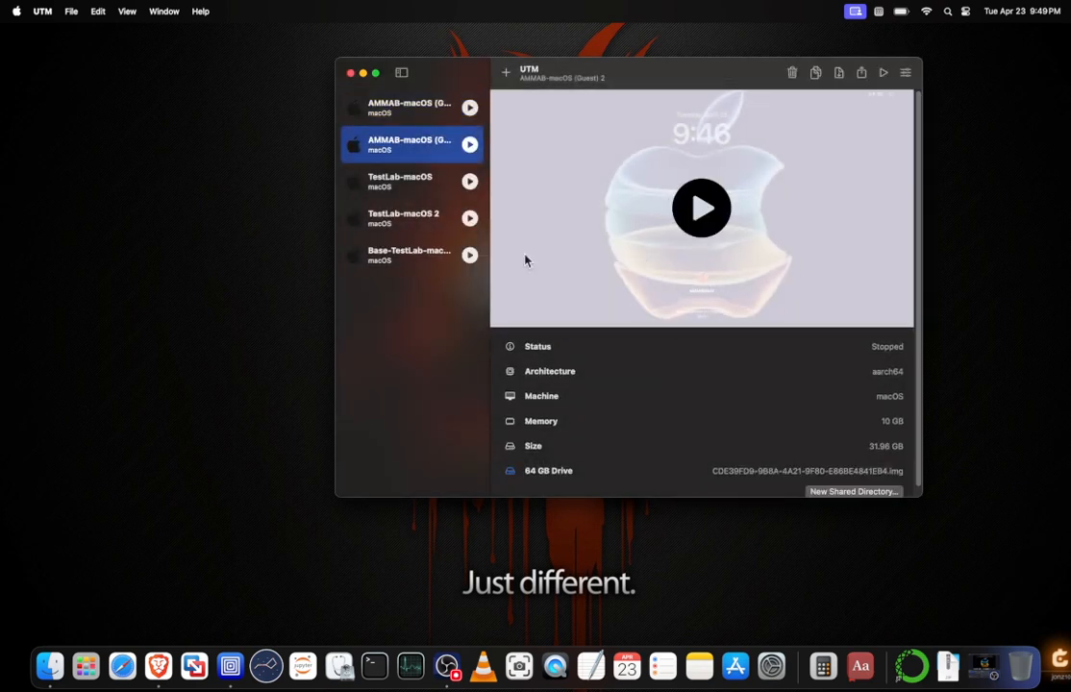
left_click(413, 112)
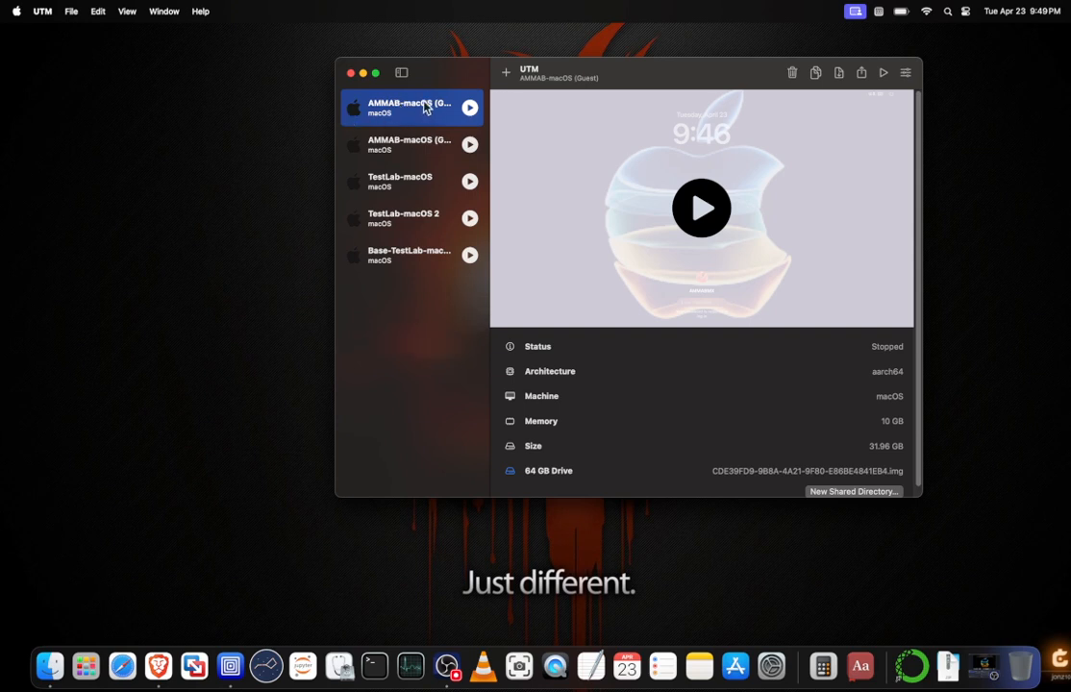
Rename the duplicated virtual machine as "Base-AMMABLab-macOS (Guest) 1" and save its settings.
left_click(419, 157)
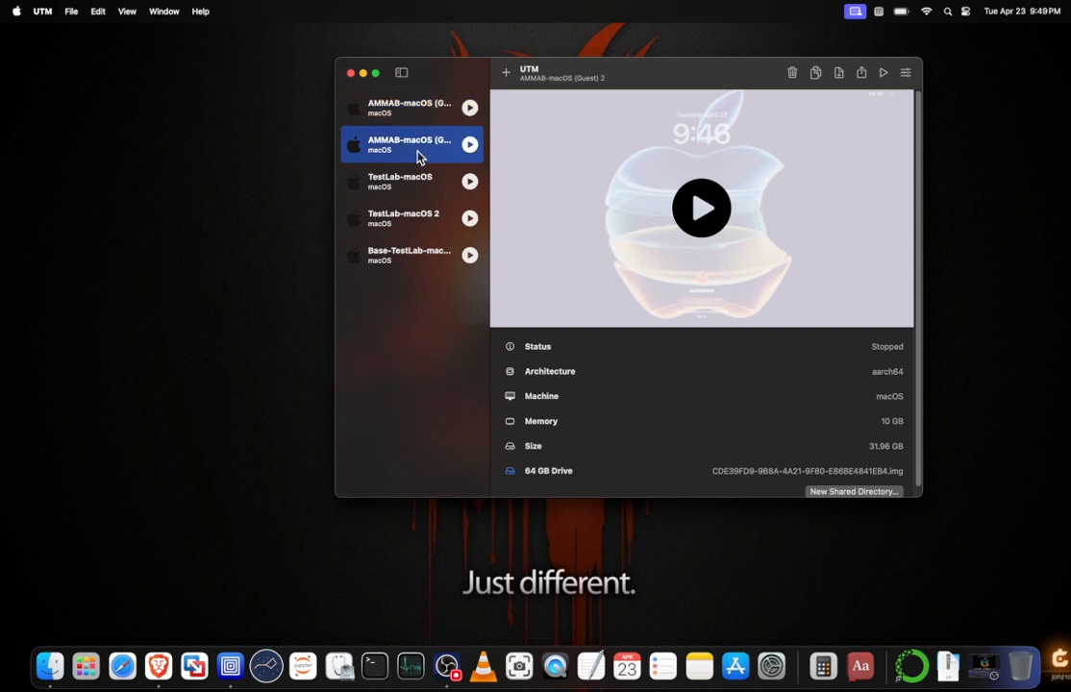
left_click(906, 73)
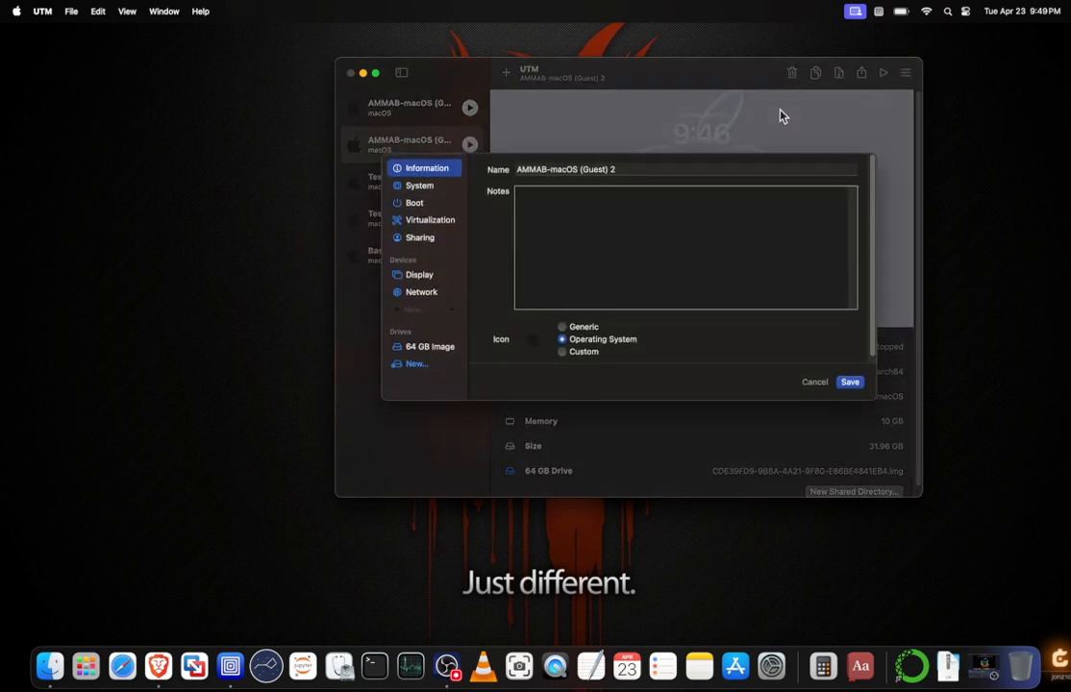
left_click(524, 169)
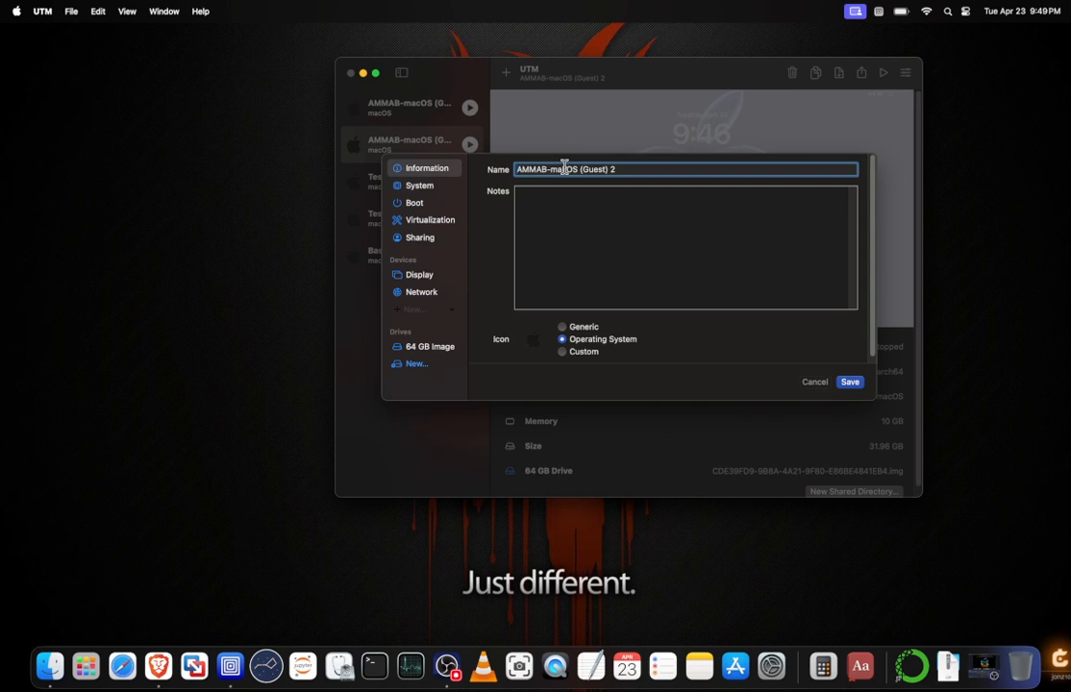
type("Base")
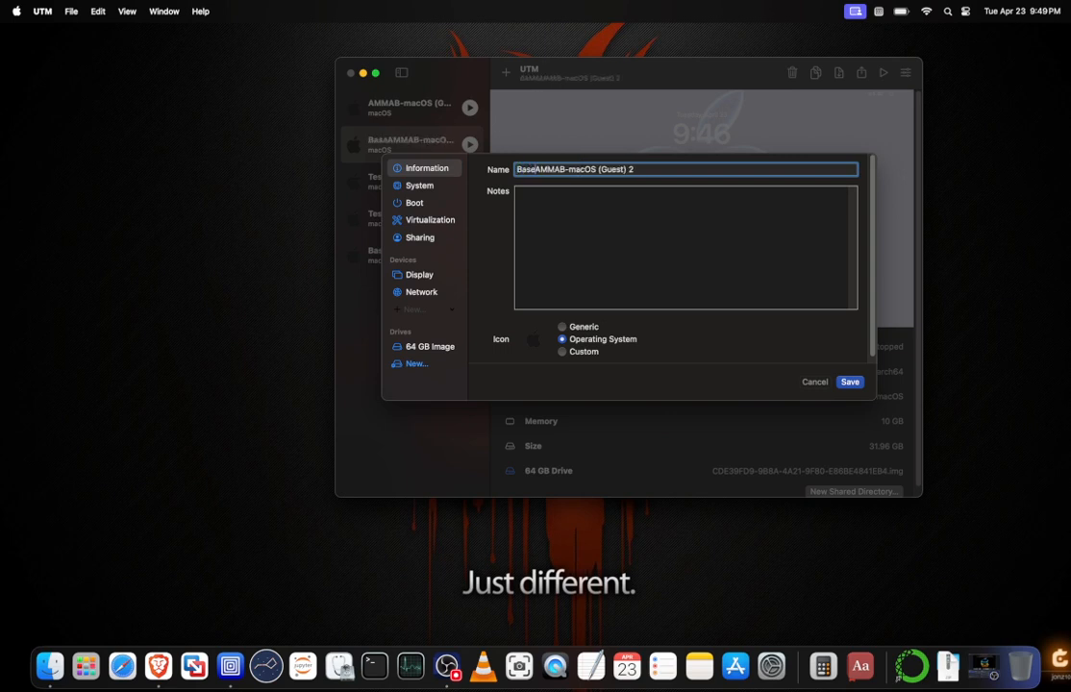
type("-AMMAB")
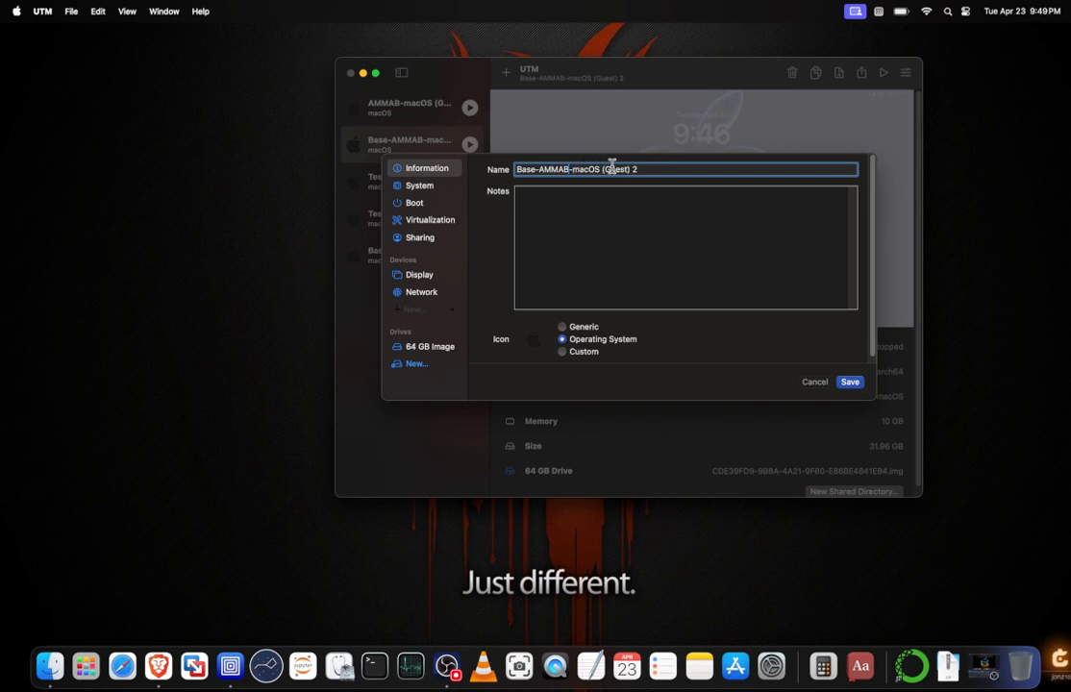
type("Lab")
left_click(673, 169)
key("BackSpace")
key("BackSpace")
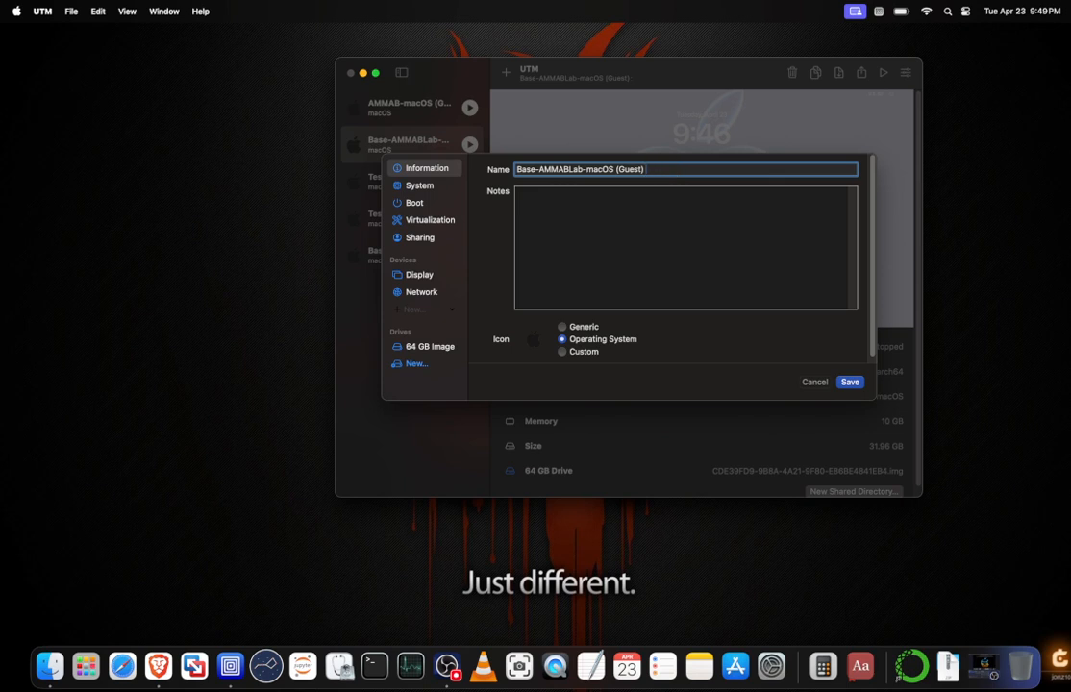
type("1")
left_click(850, 383)
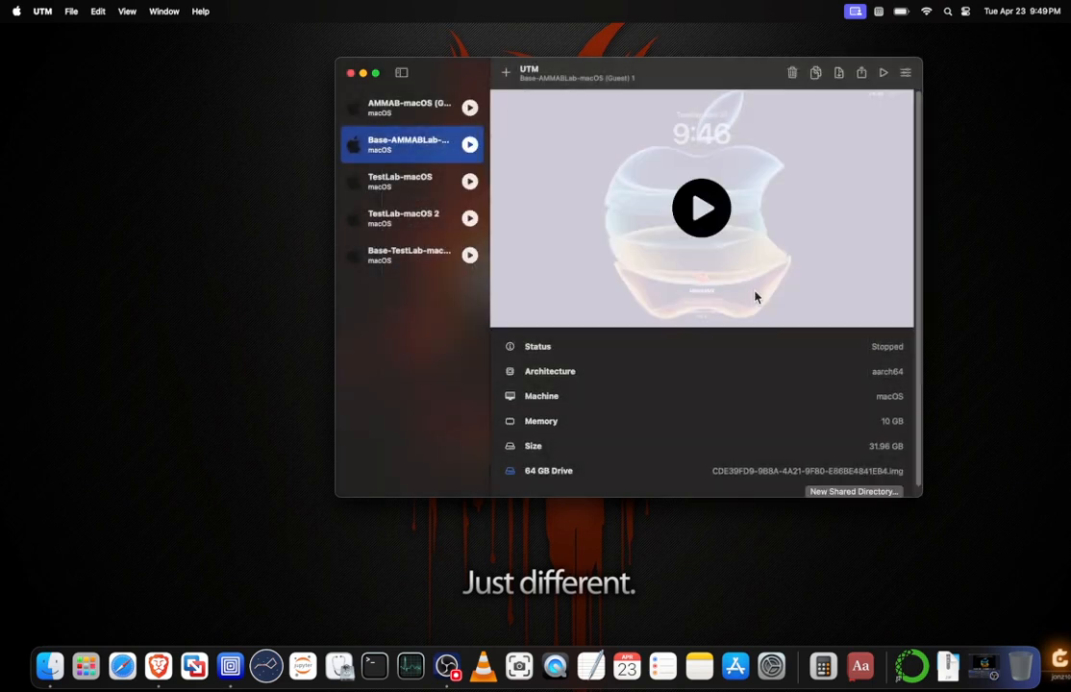
Rename the original AMMAB-macOS (Guest) virtual machine as "Test-AMMABLab-macOS (Guest)" and save its settings.
left_click(413, 115)
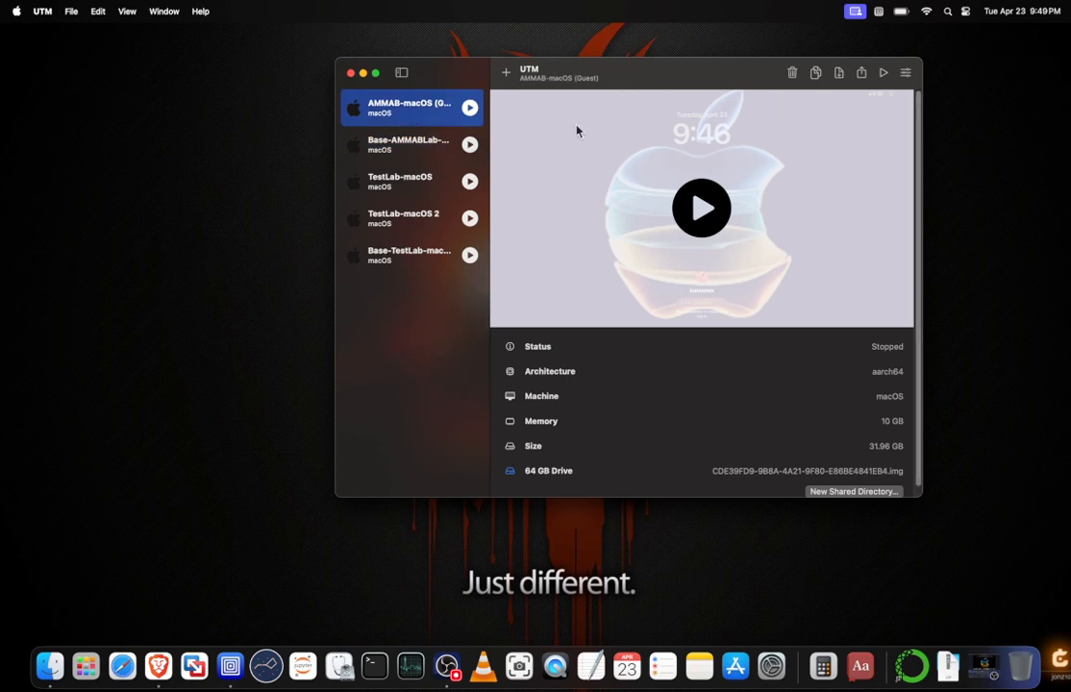
left_click(906, 73)
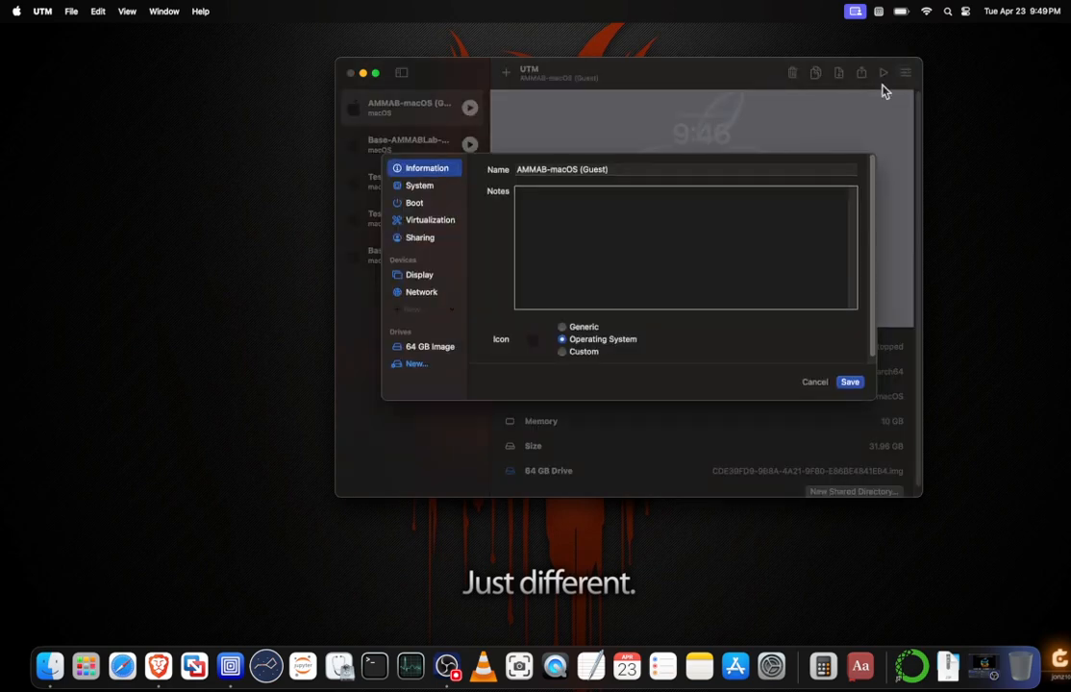
left_click(519, 170)
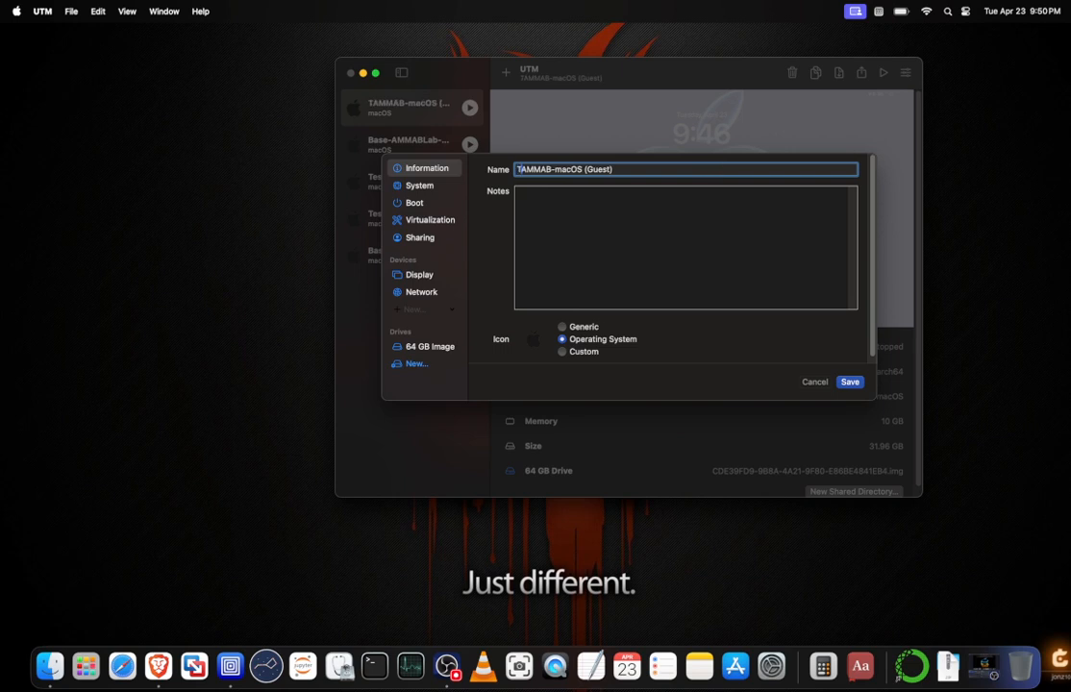
type("Test-")
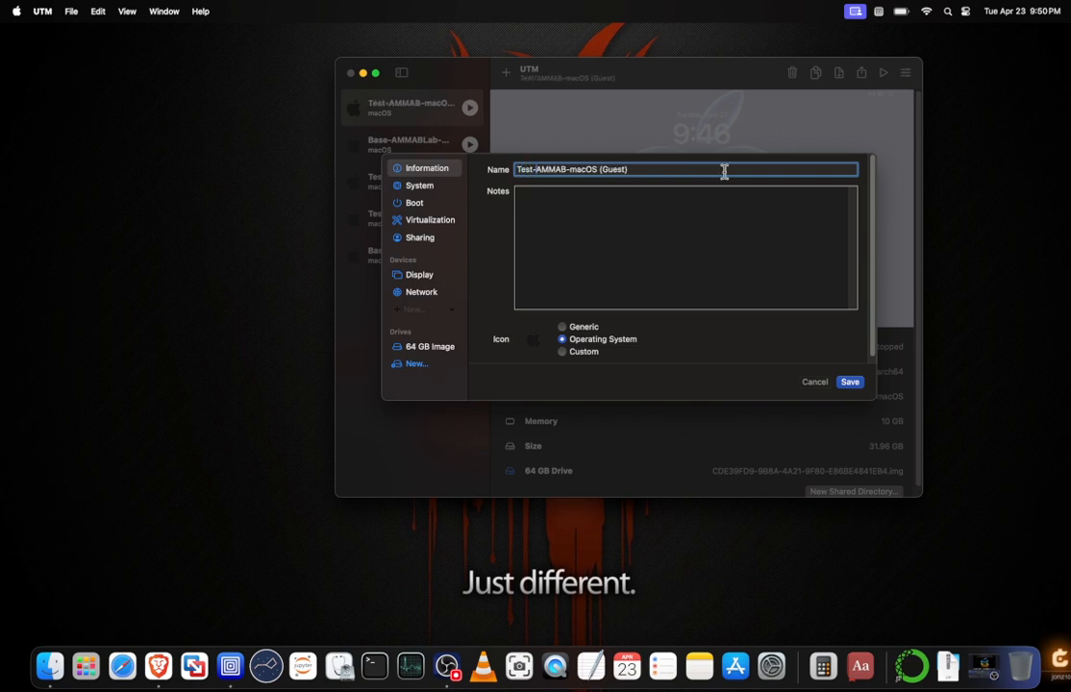
left_click(568, 170)
type("Lab")
left_click(850, 383)
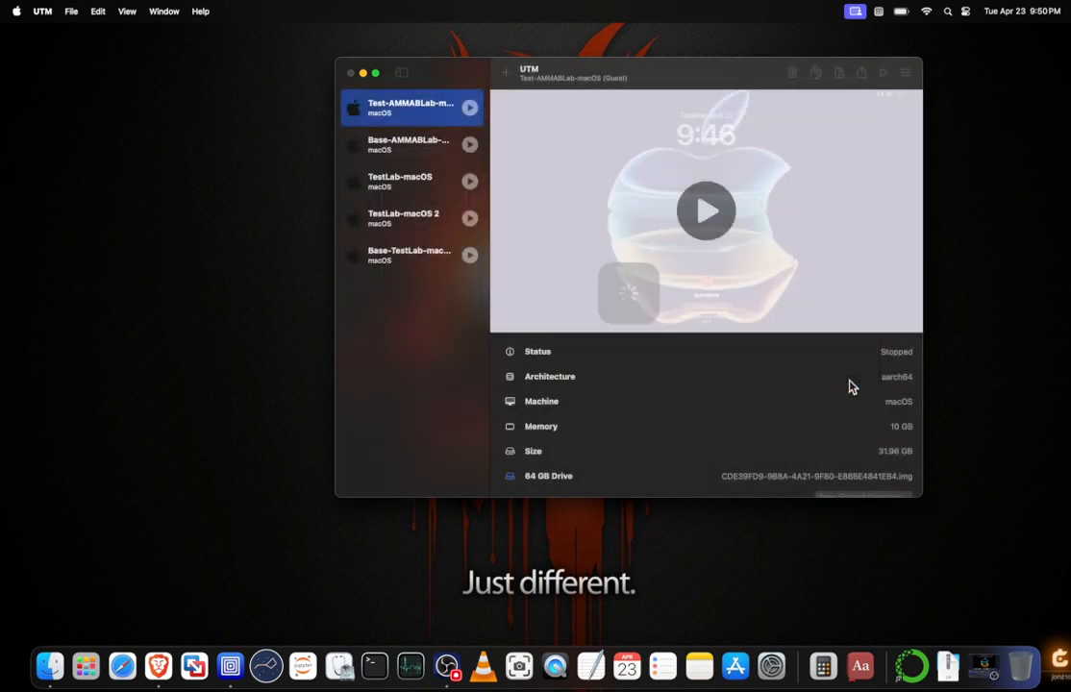
Compare the details of the Test-AMMABLab and Base-AMMABLab virtual machines.
left_click(409, 147)
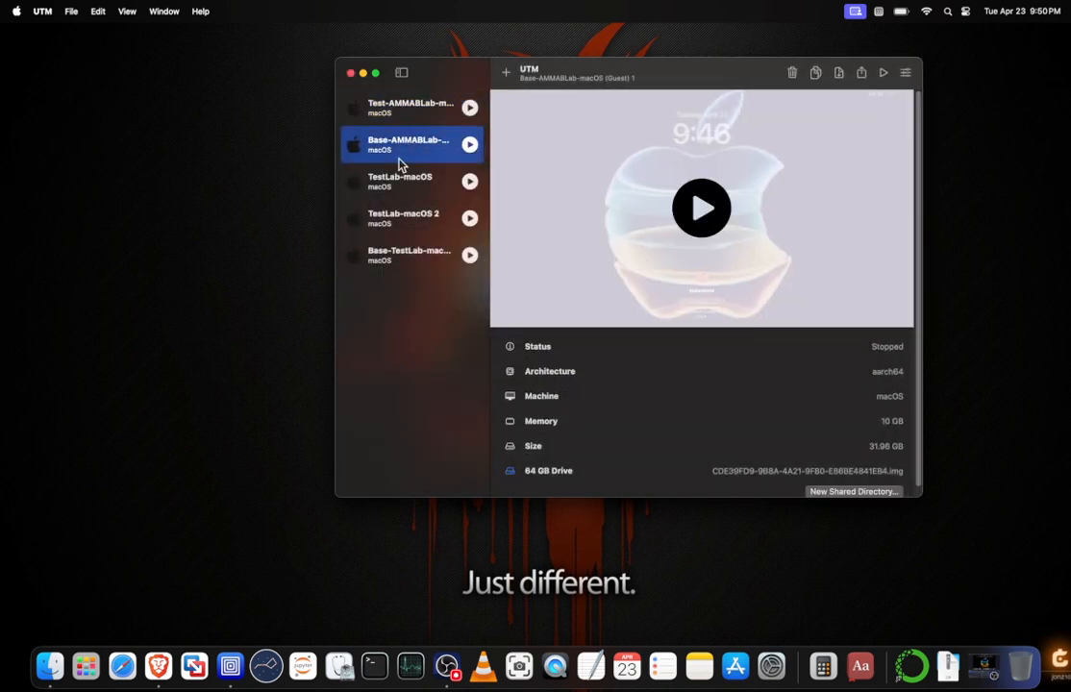
left_click(425, 111)
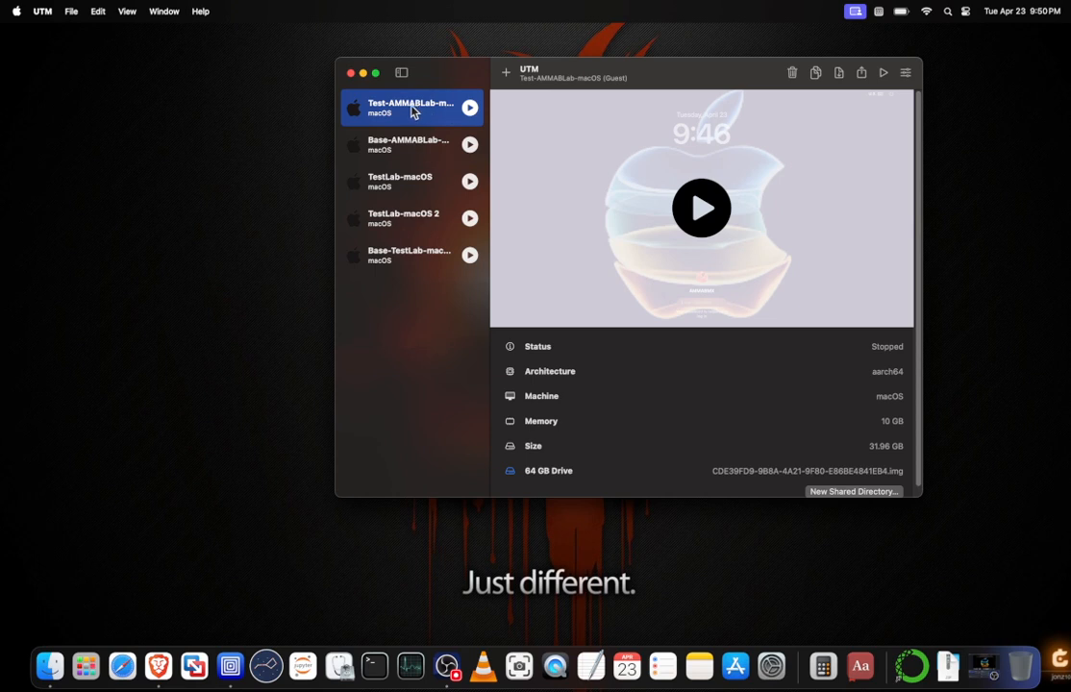
left_click(405, 161)
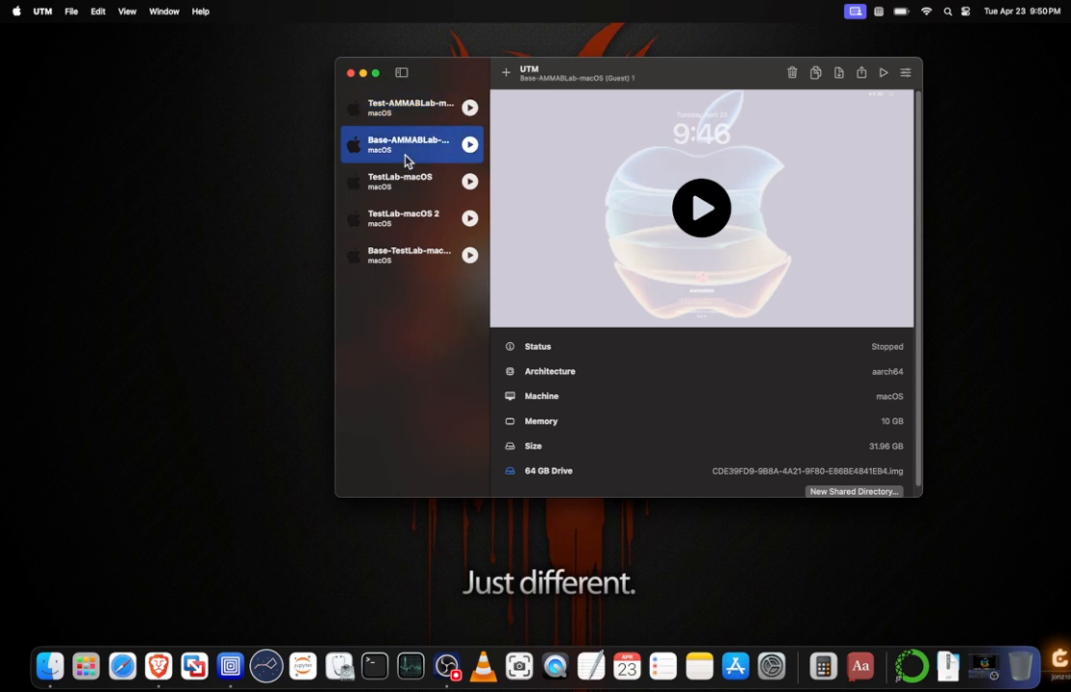
left_click(409, 118)
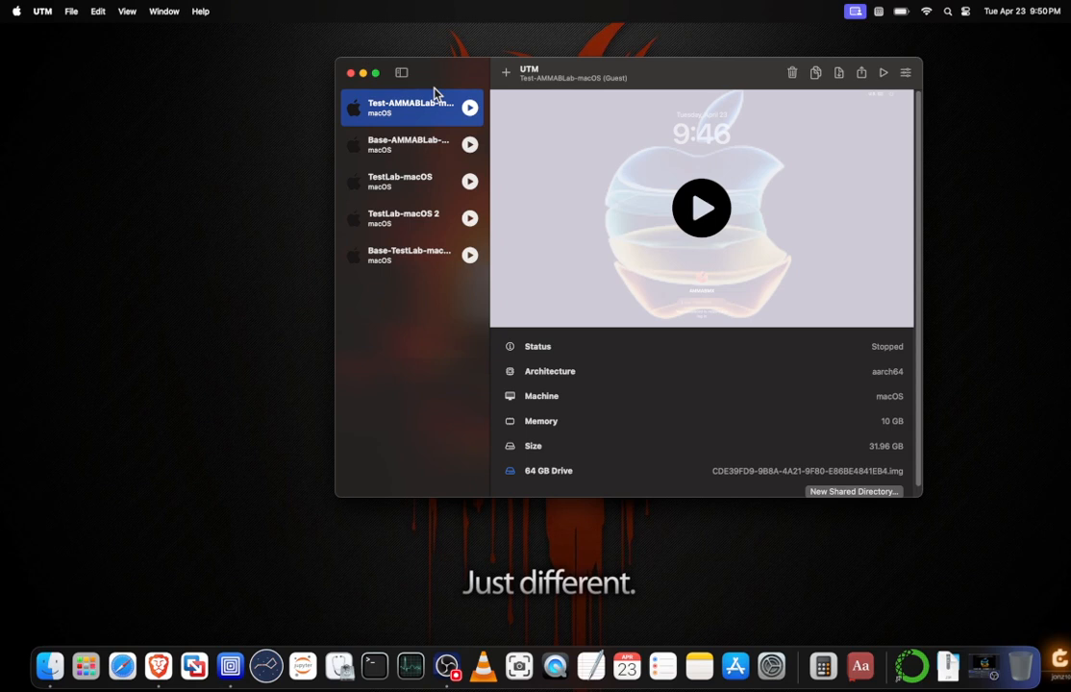
left_click(421, 144)
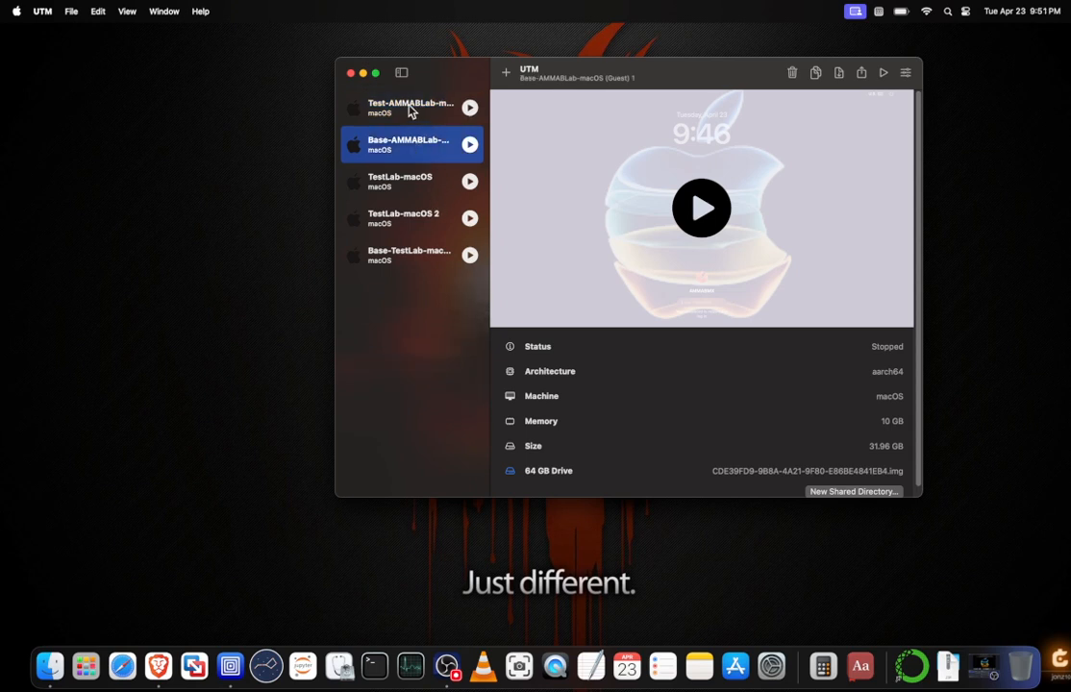
left_click(409, 111)
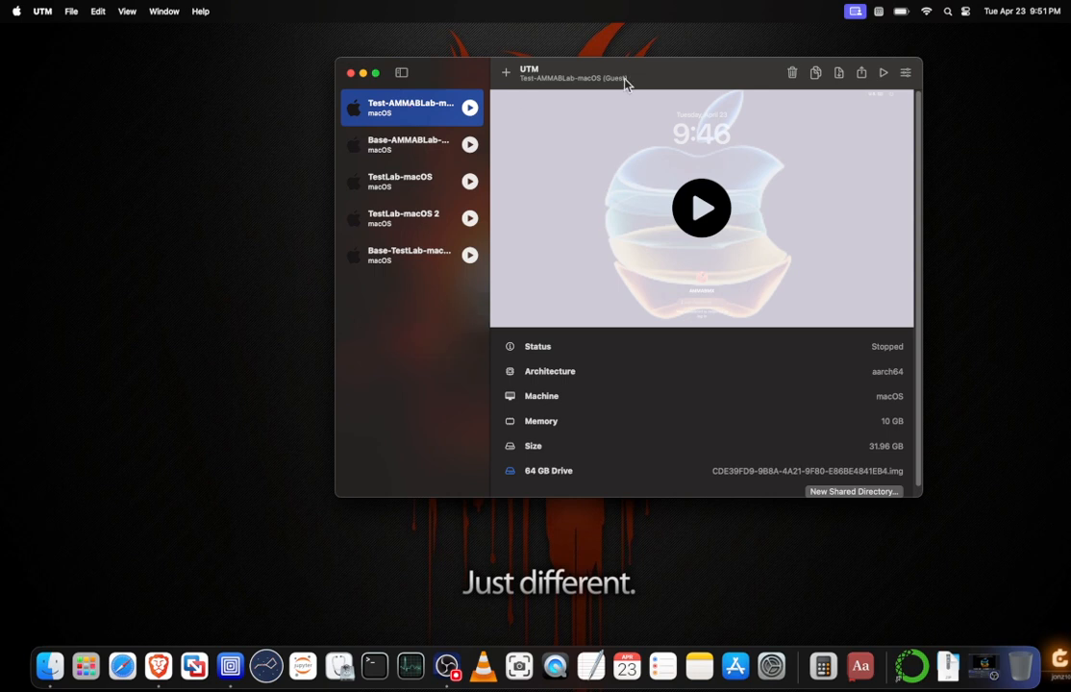
left_click(390, 146)
left_click(414, 110)
left_click(409, 149)
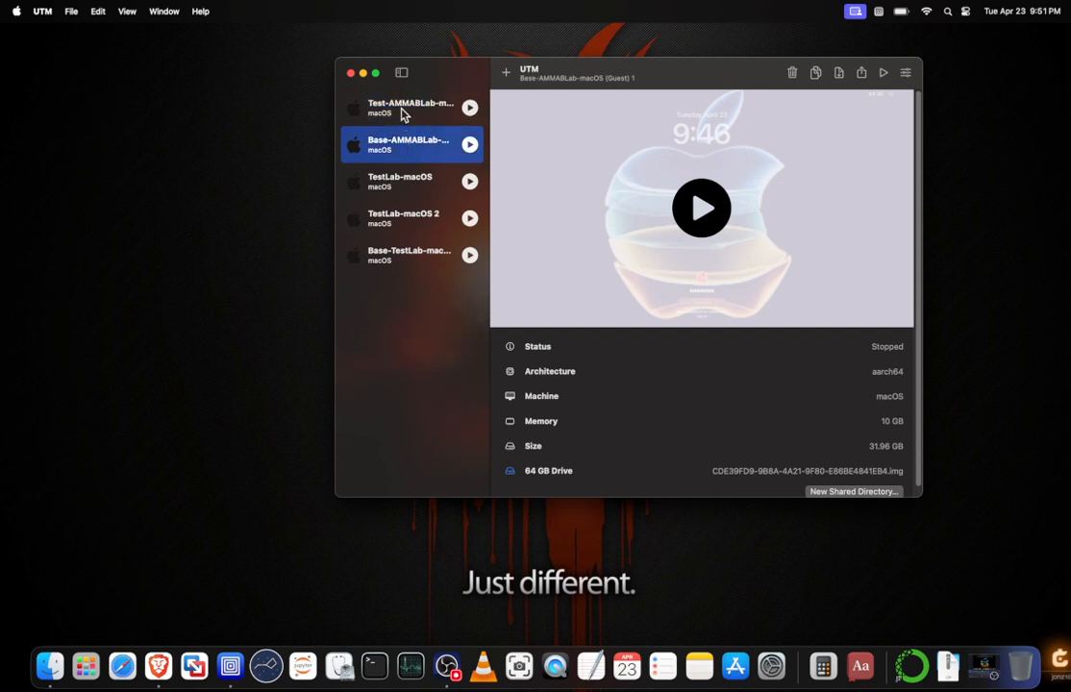
left_click(430, 106)
left_click(412, 149)
left_click(369, 109)
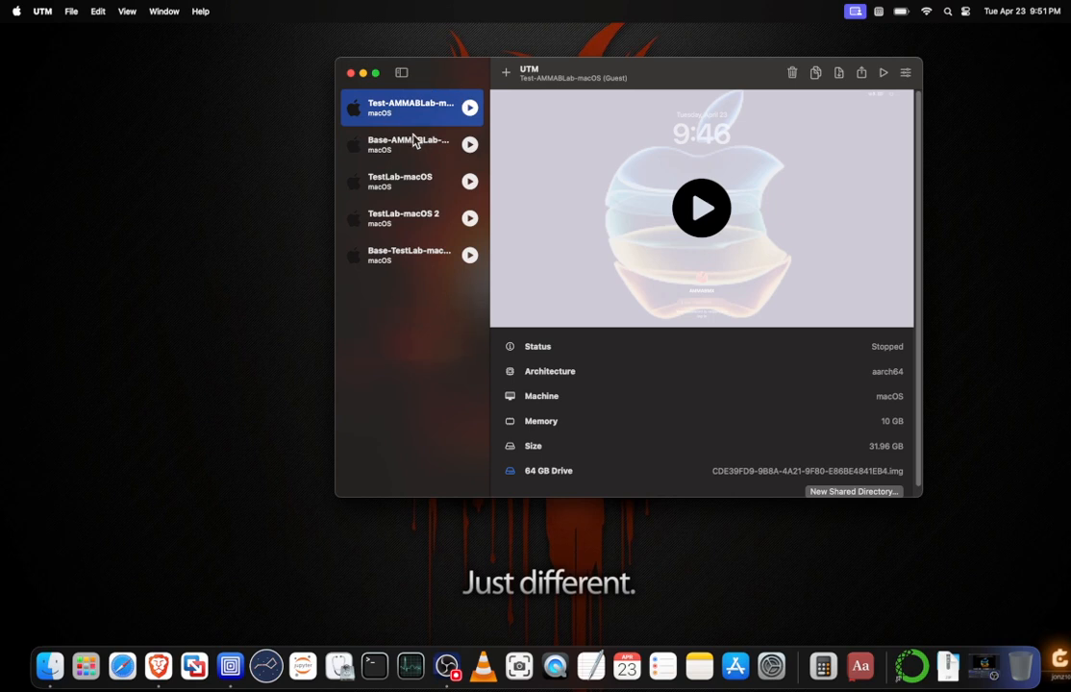